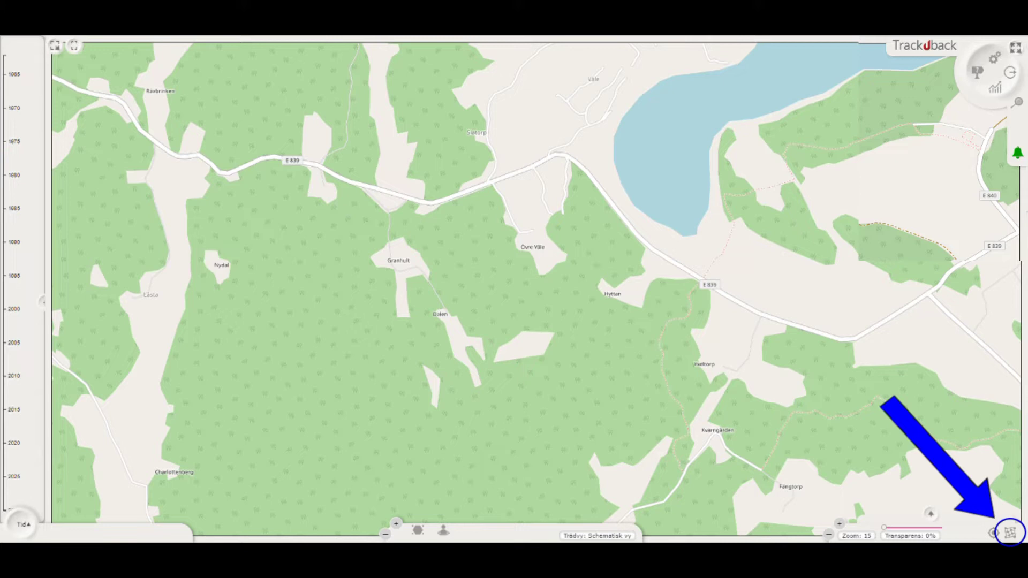
Step: Upload a map image for georeferencing with title Yxeltorp 1650, original name Yxeltorp 1-2 Ägomätning and production year 1650
click(1011, 532)
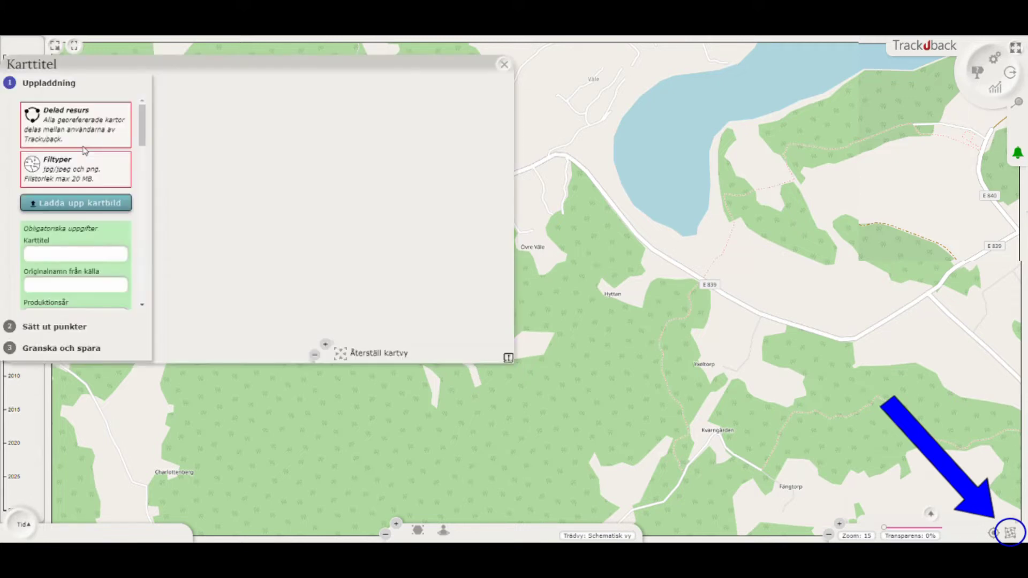
click(71, 210)
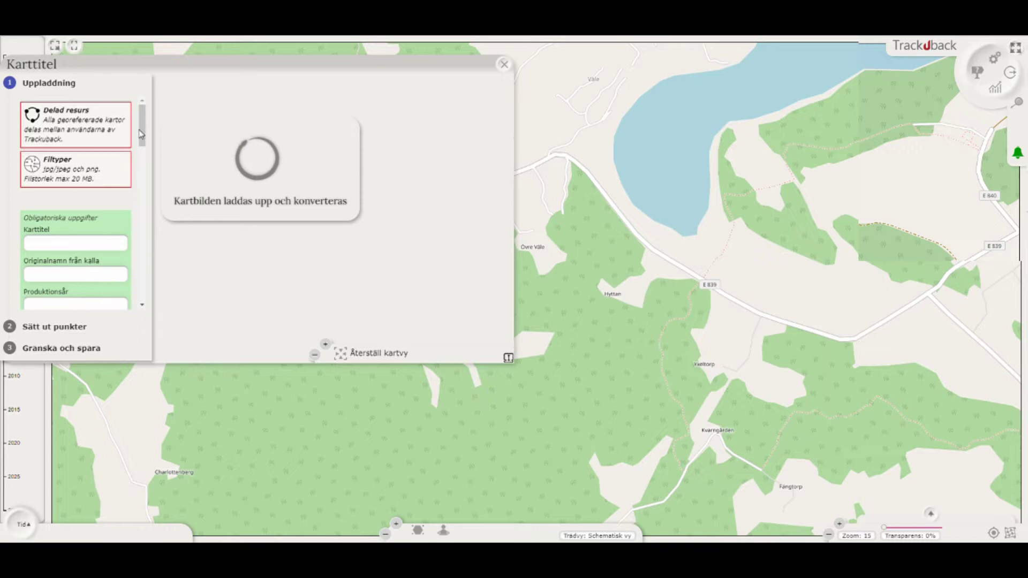
drag(141, 127, 130, 154)
click(114, 148)
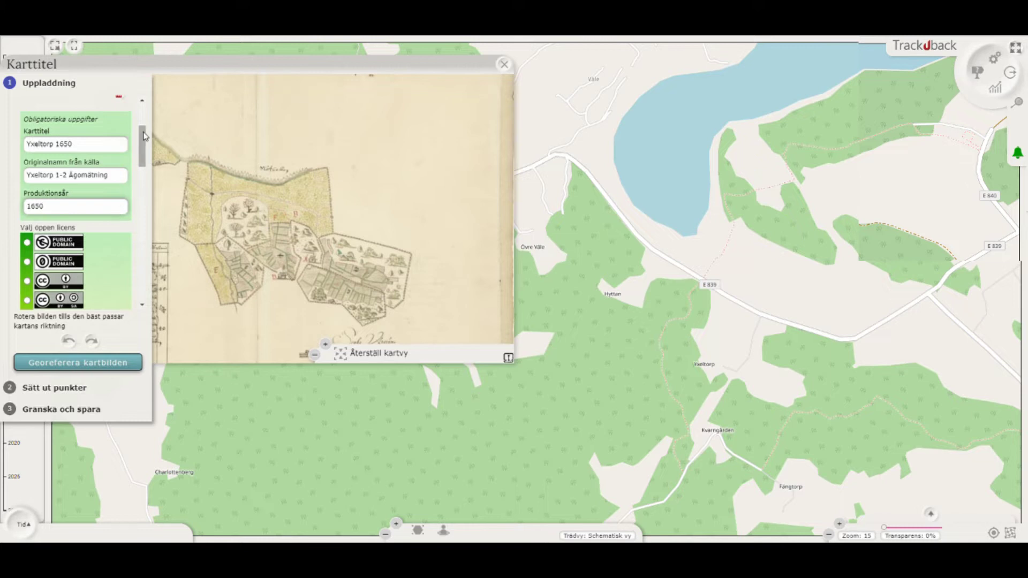
Step: Choose the first Public Domain licence for the map image and review the licence information and optional source details
drag(143, 156, 147, 172)
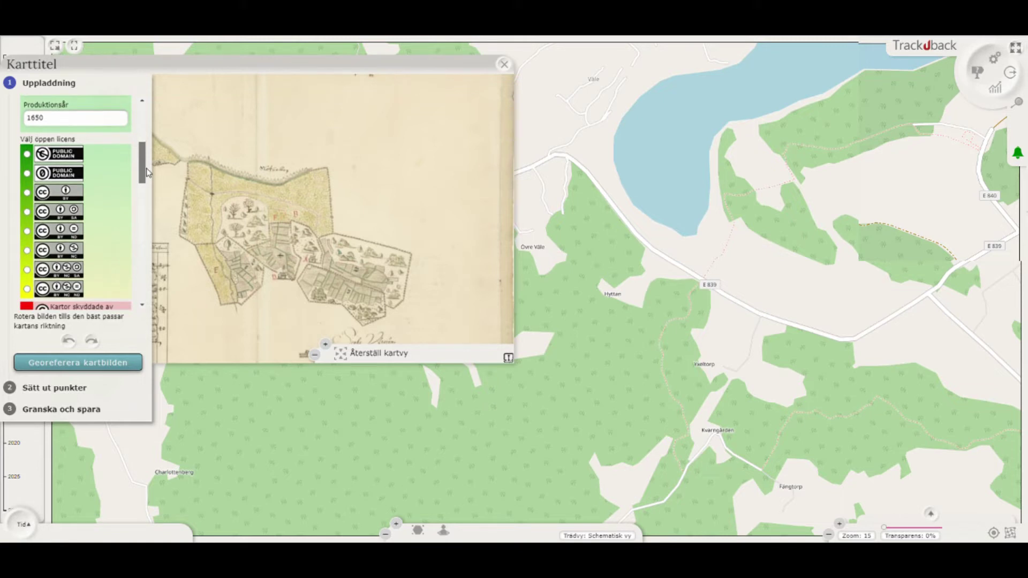
click(27, 155)
scroll(143, 166, down, 1)
scroll(144, 167, down, 1)
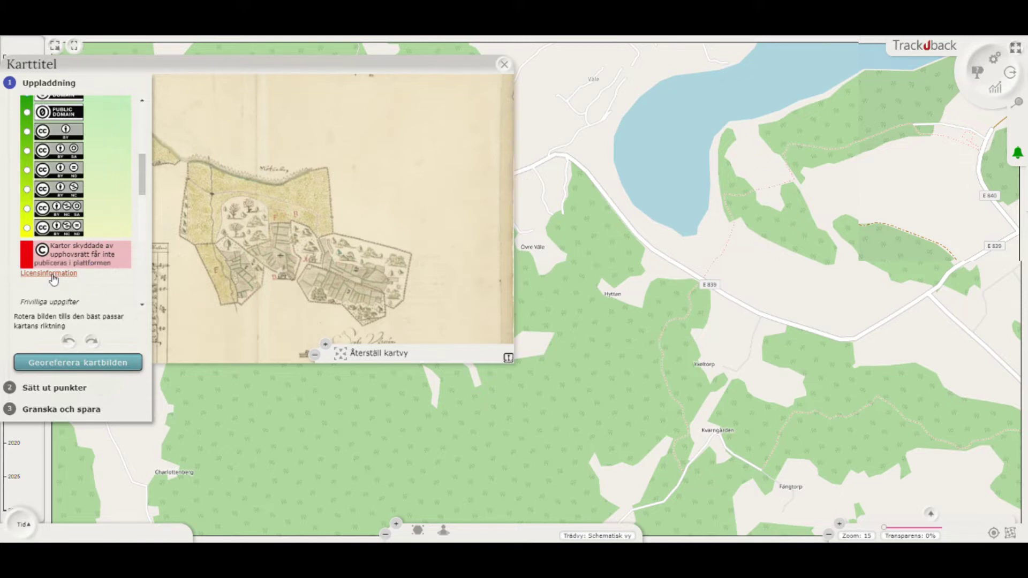
scroll(144, 194, down, 3)
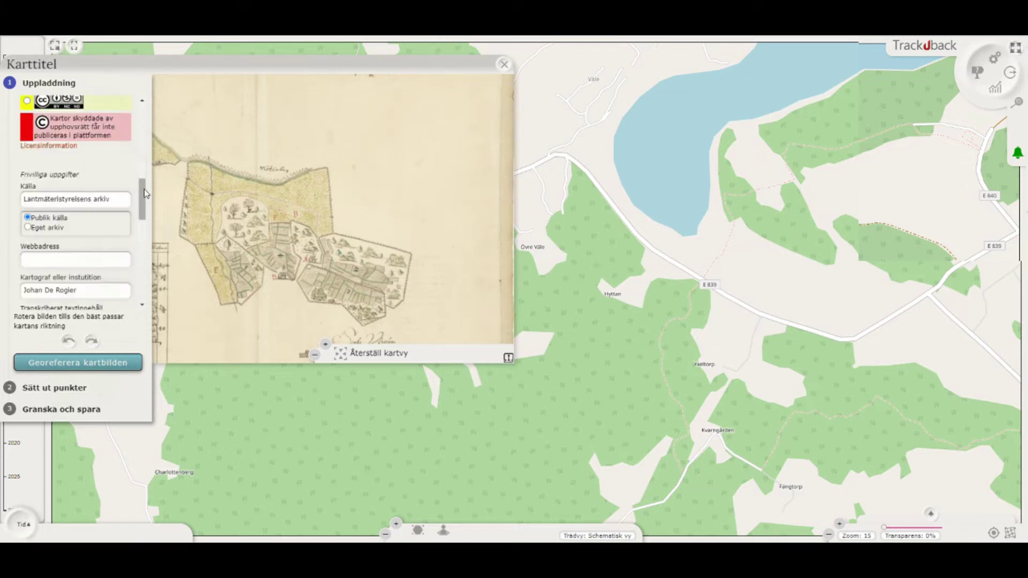
drag(144, 194, 151, 284)
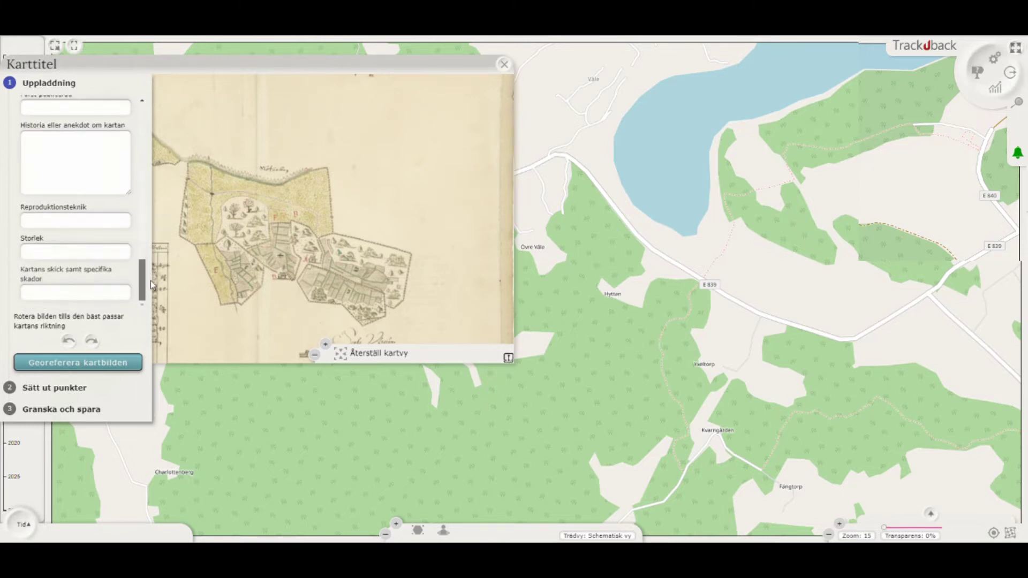
Step: Try rotating the map image clockwise and counterclockwise to match the direction of the base map
drag(262, 261, 303, 245)
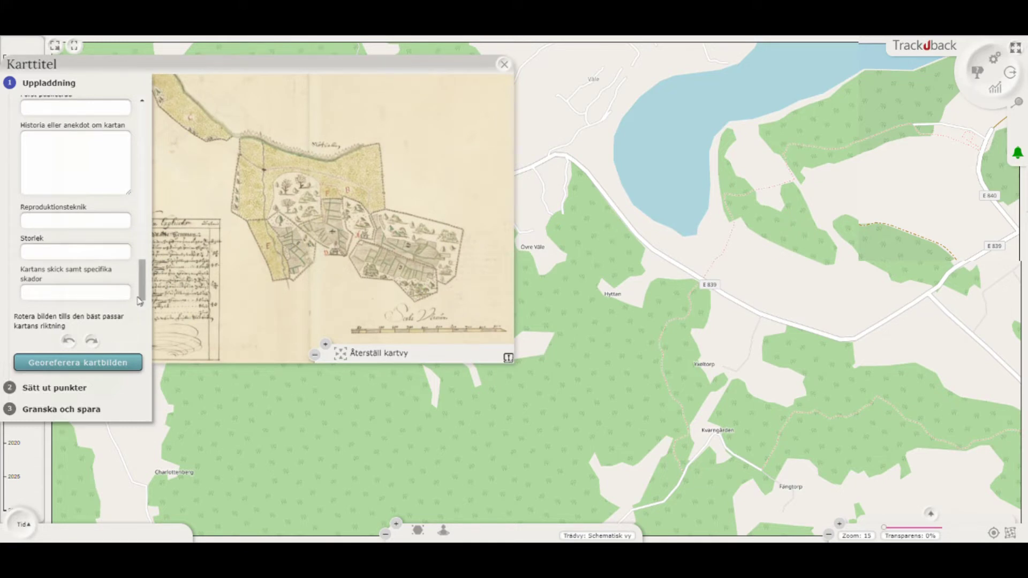
click(93, 342)
click(94, 342)
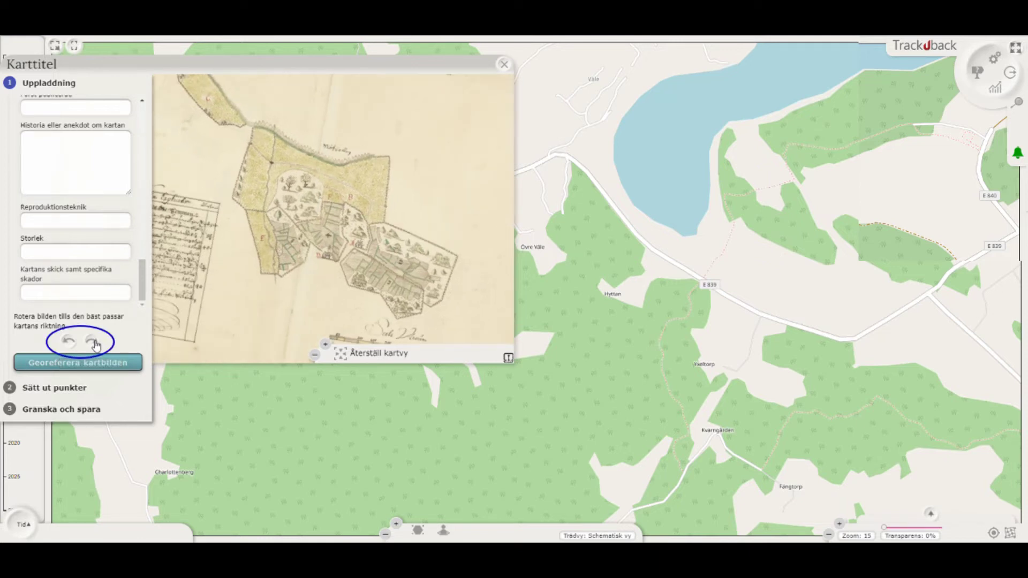
click(93, 342)
click(95, 343)
click(94, 343)
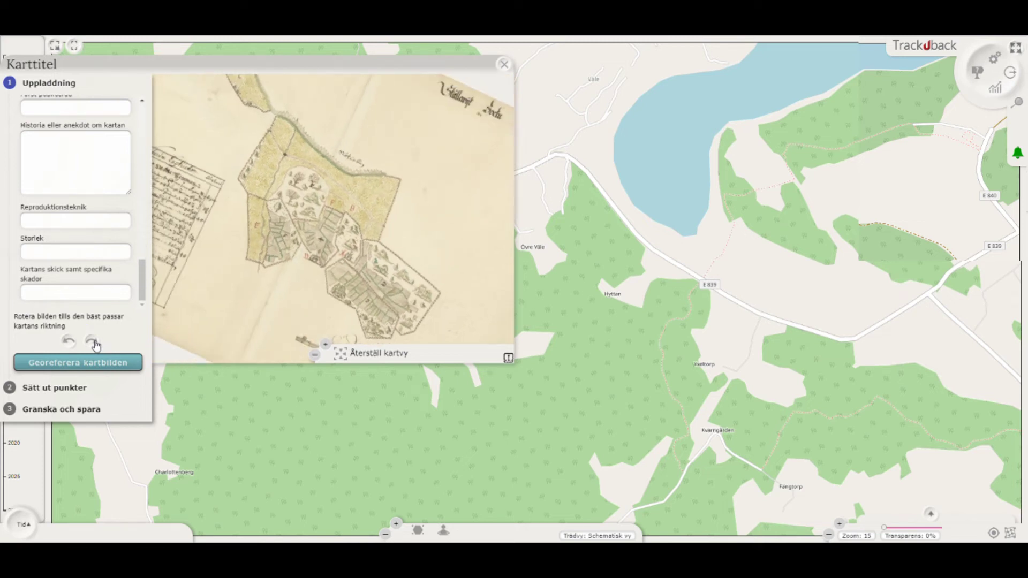
click(75, 343)
click(75, 343)
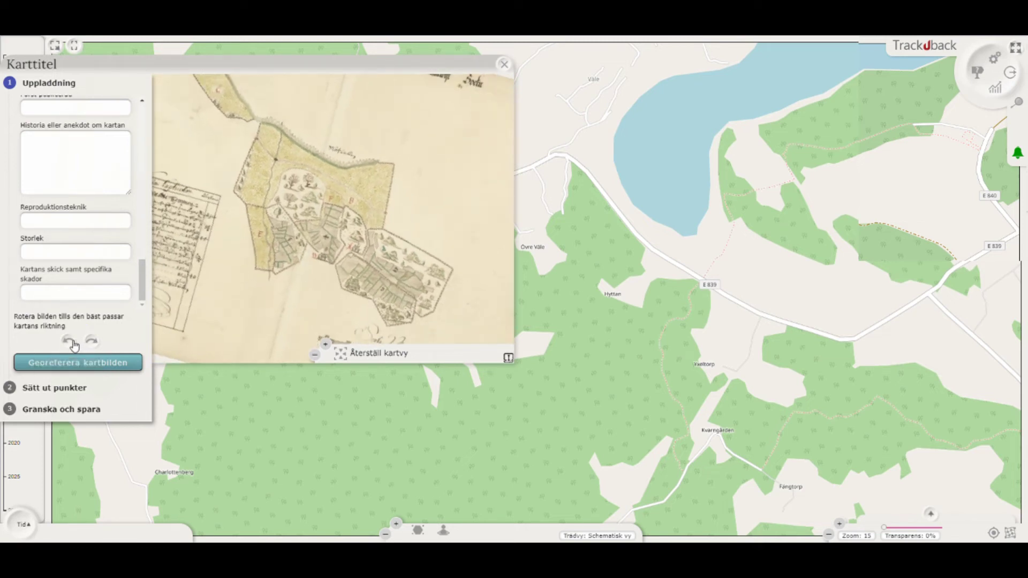
click(75, 342)
click(75, 343)
click(75, 342)
click(75, 342)
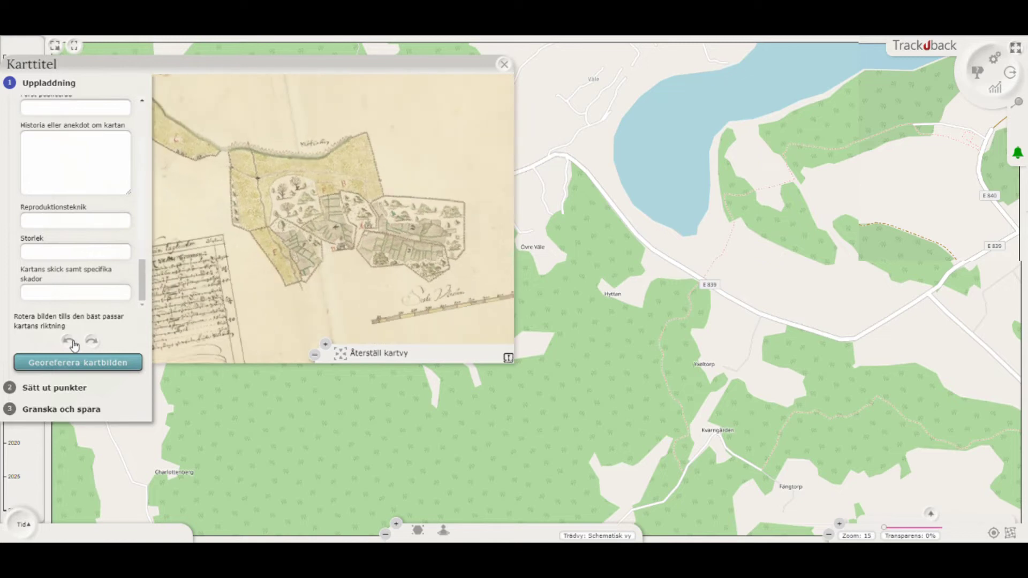
click(75, 343)
click(92, 343)
click(93, 343)
click(94, 343)
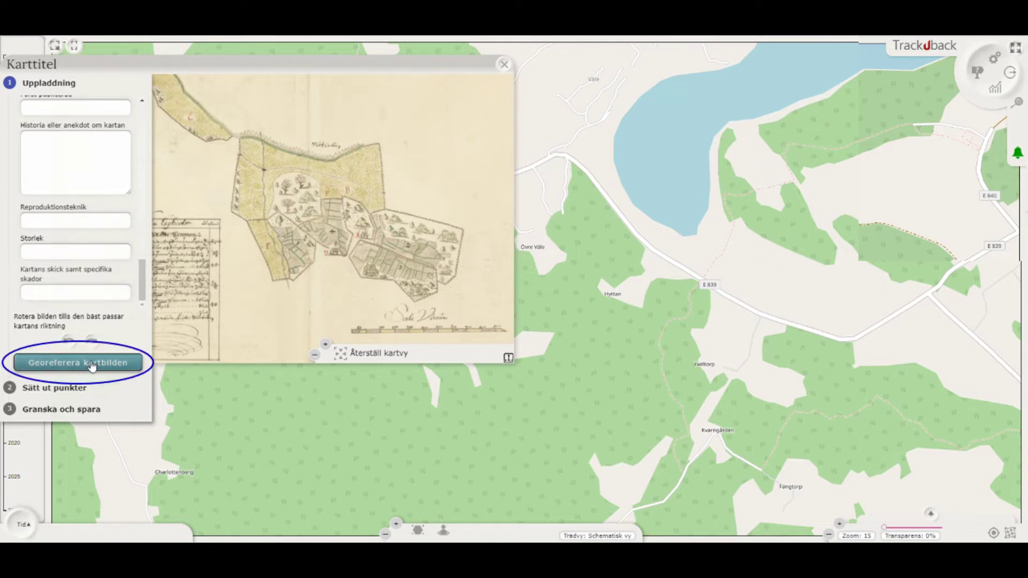
Step: Start georeferencing the map image and locate matching shoreline features in the image and the base map
click(92, 364)
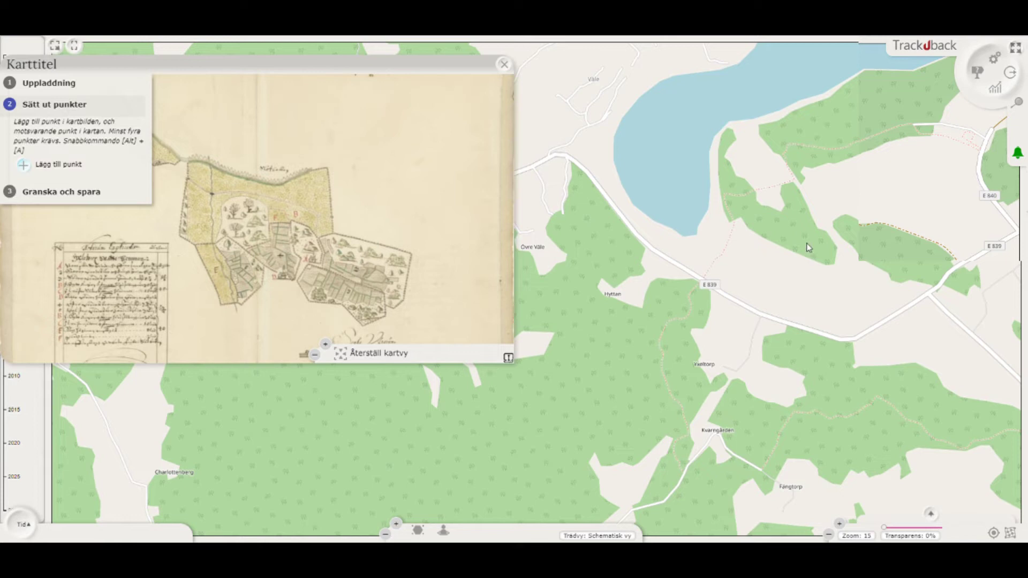
drag(224, 229, 281, 232)
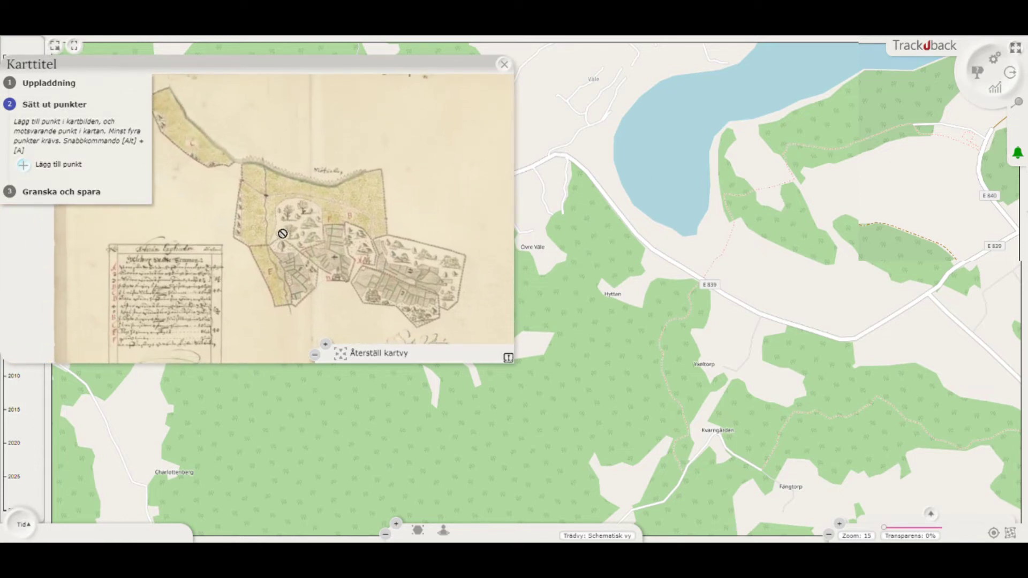
click(325, 345)
click(327, 346)
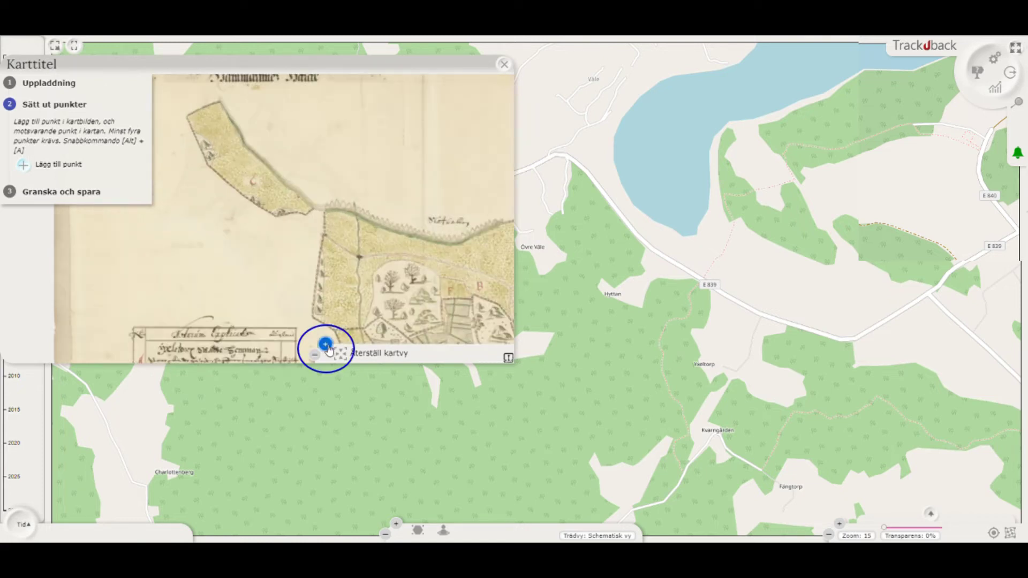
click(327, 346)
drag(350, 263, 271, 211)
drag(339, 258, 279, 213)
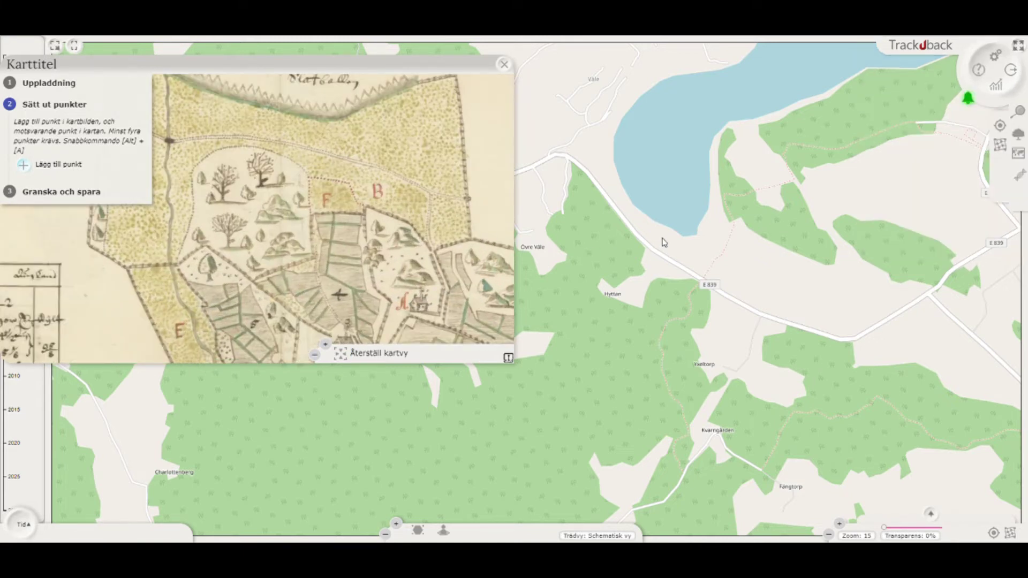
scroll(663, 242, up, 1)
drag(665, 232, 718, 338)
scroll(718, 329, down, 1)
drag(240, 184, 296, 235)
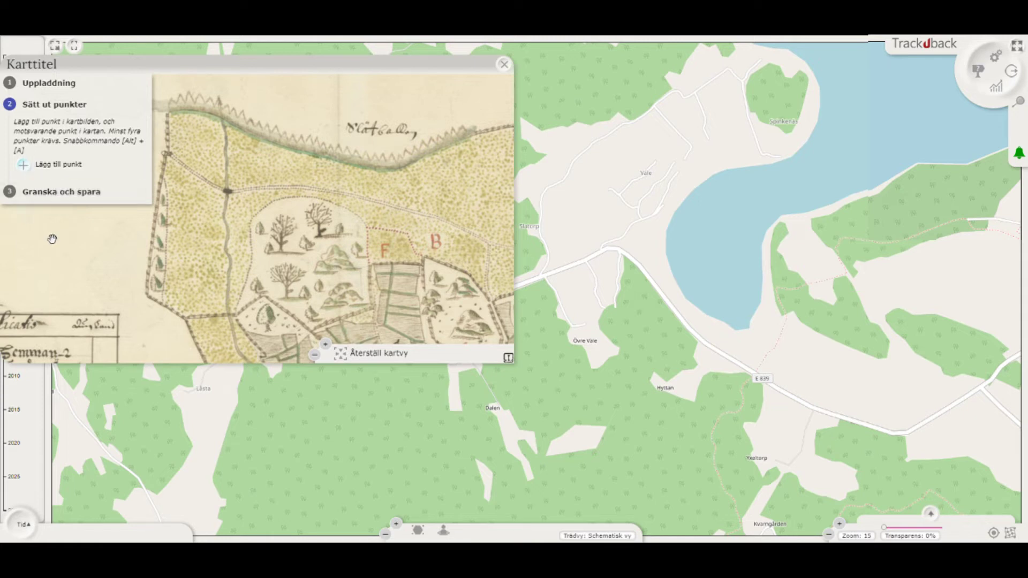
Step: Add control point 1 at the lower shore end of meadow C and match it on the lake's southwest shore
click(25, 166)
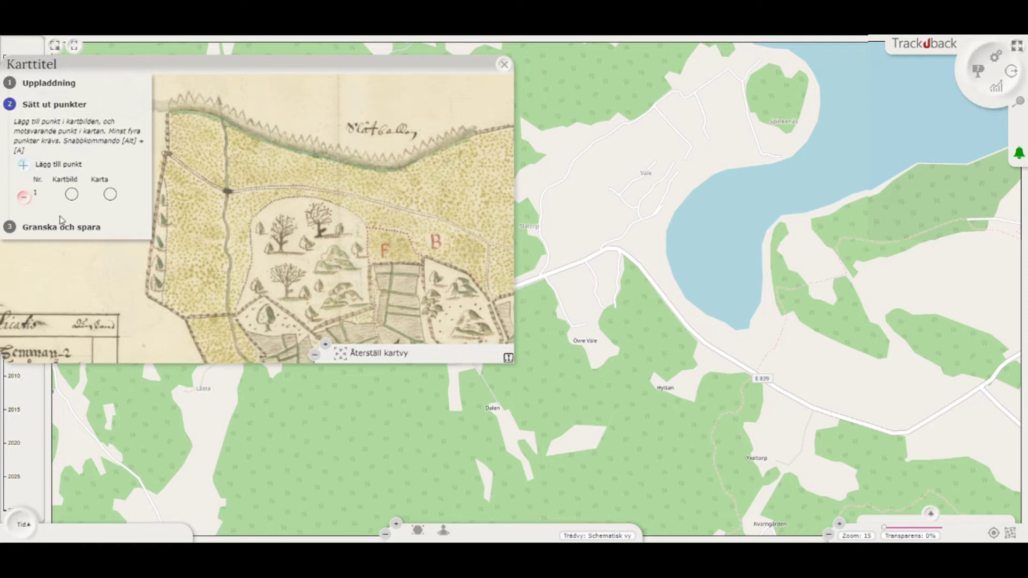
drag(271, 219, 280, 225)
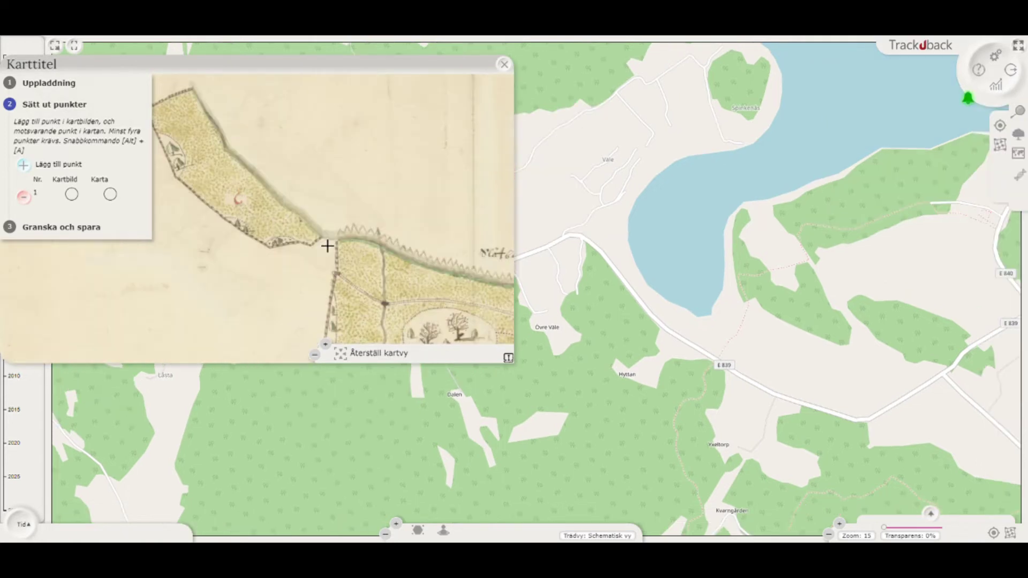
click(321, 239)
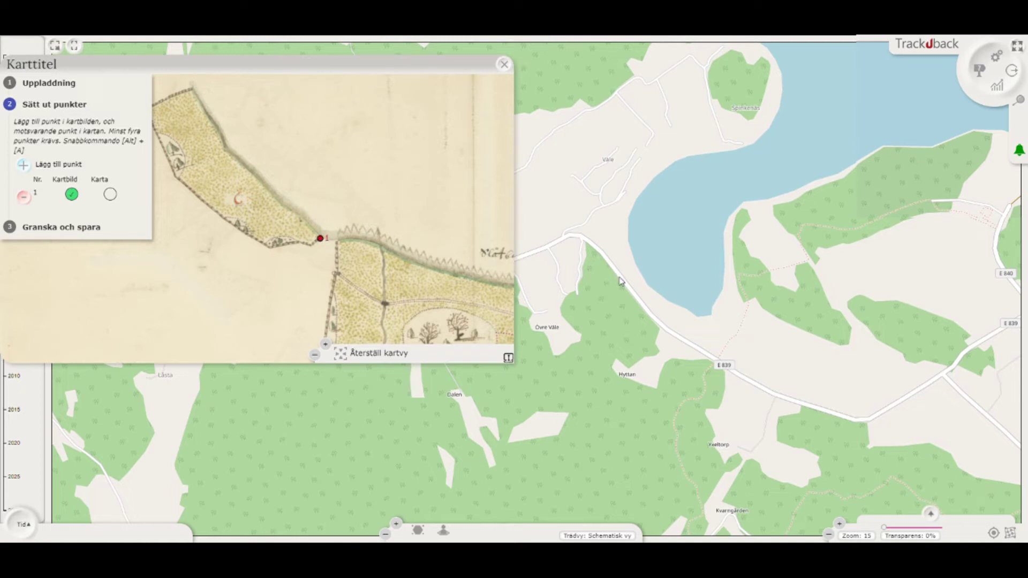
click(666, 303)
Step: Add control points 2 and 3 at the shore bend and upper tip of meadow C, matching them on the lake's western shore
key(alt+a)
click(223, 147)
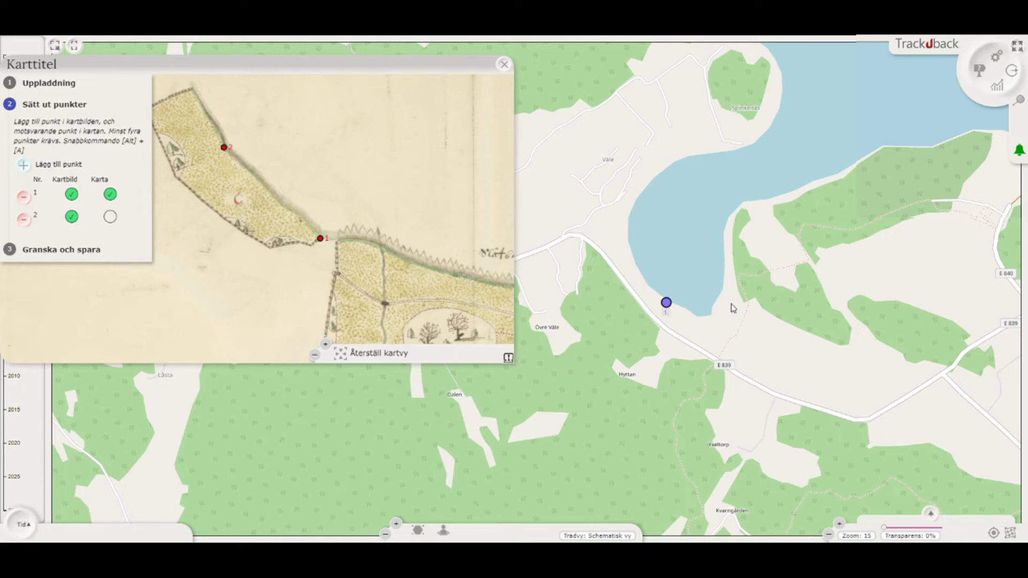
click(636, 273)
key(alt+a)
click(191, 89)
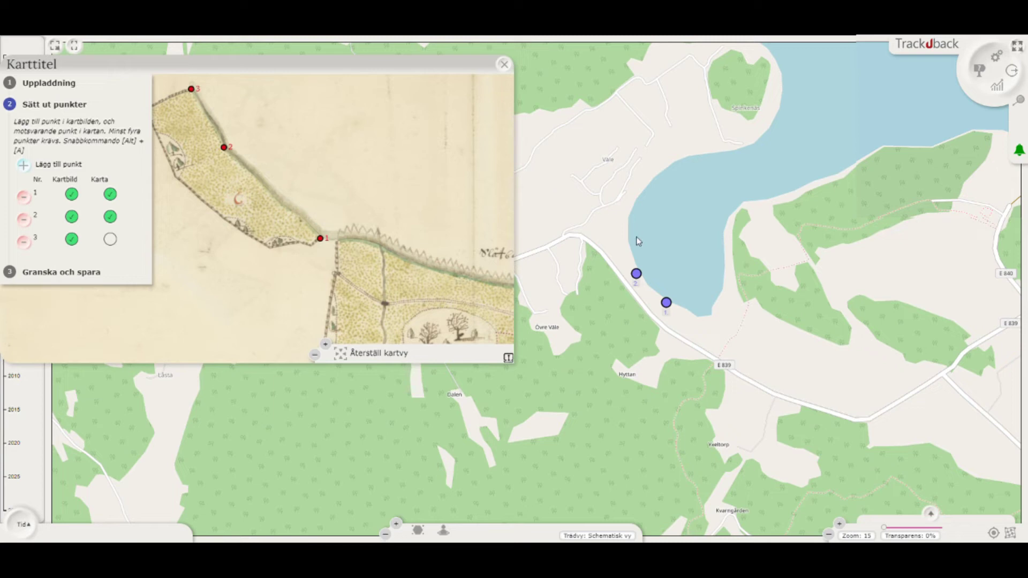
click(629, 244)
Step: Add control points 4 and 5 along the shoreline above field B, matching them at and just east of the lake's southern tip
drag(405, 284, 321, 259)
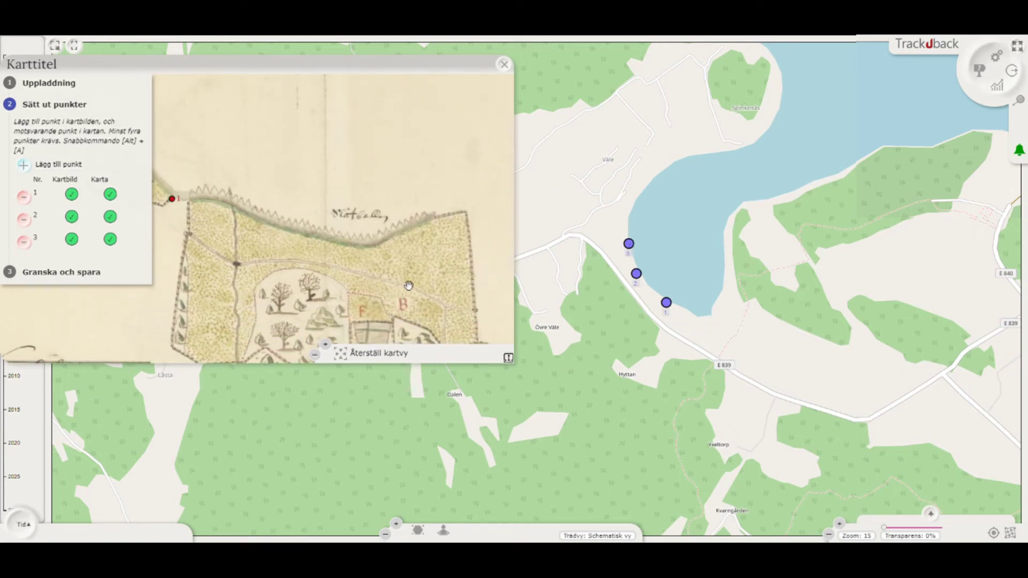
key(alt+a)
click(369, 246)
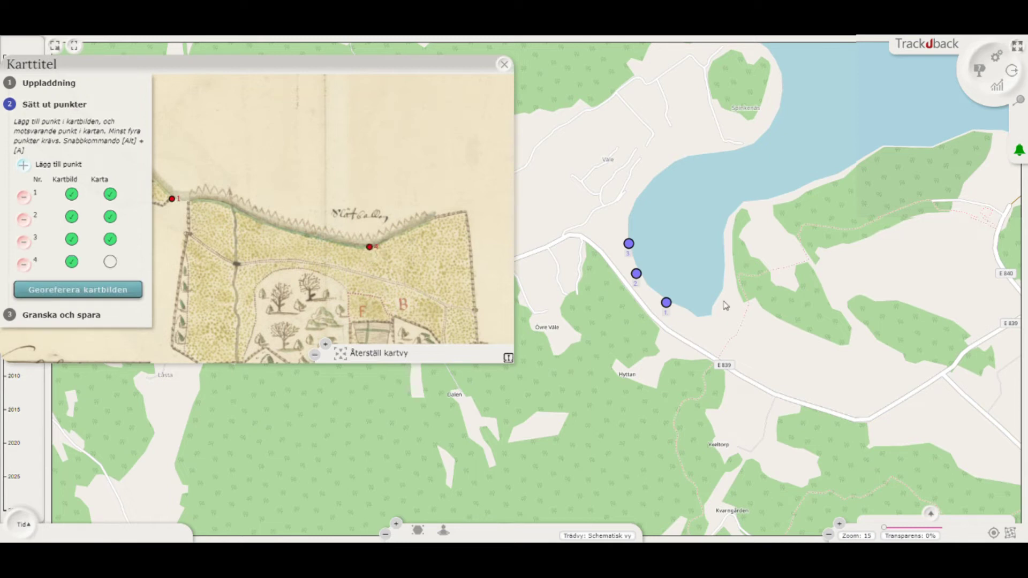
click(708, 317)
key(alt+a)
click(430, 219)
click(736, 321)
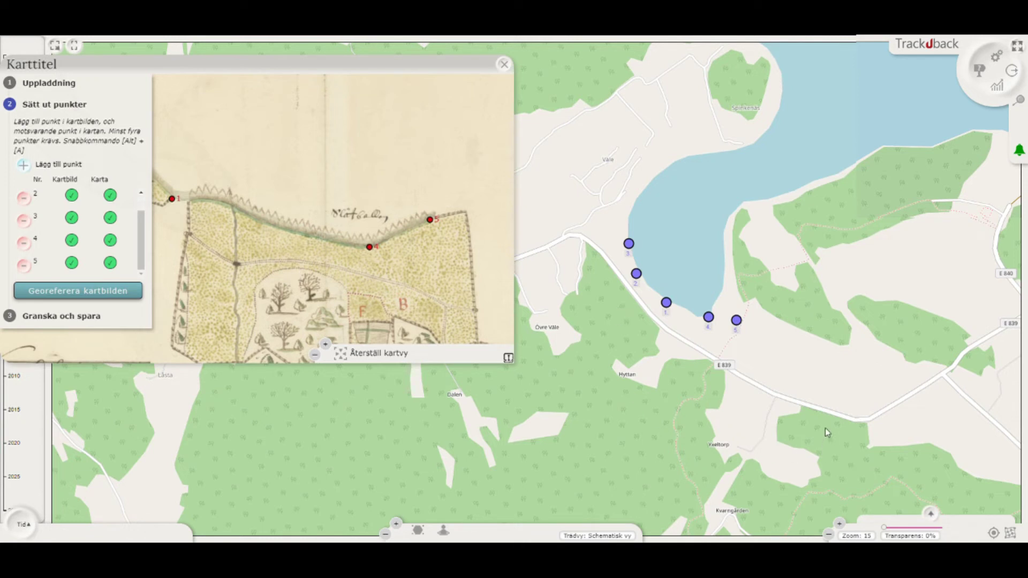
Step: Show the Swedish map layer Ekonomiska kartan and compare it with the uploaded map image around Yxeltorp
click(934, 515)
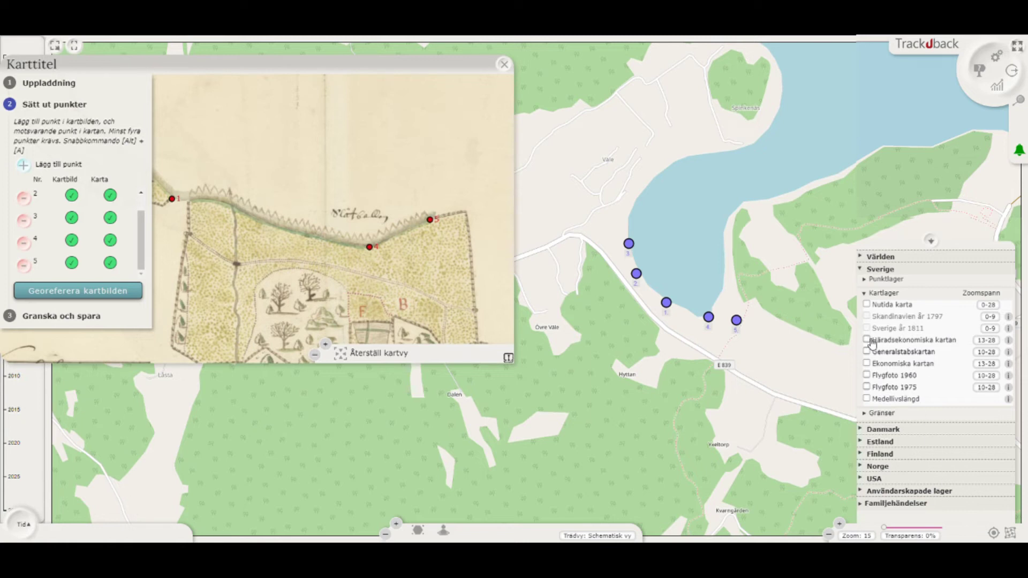
click(867, 363)
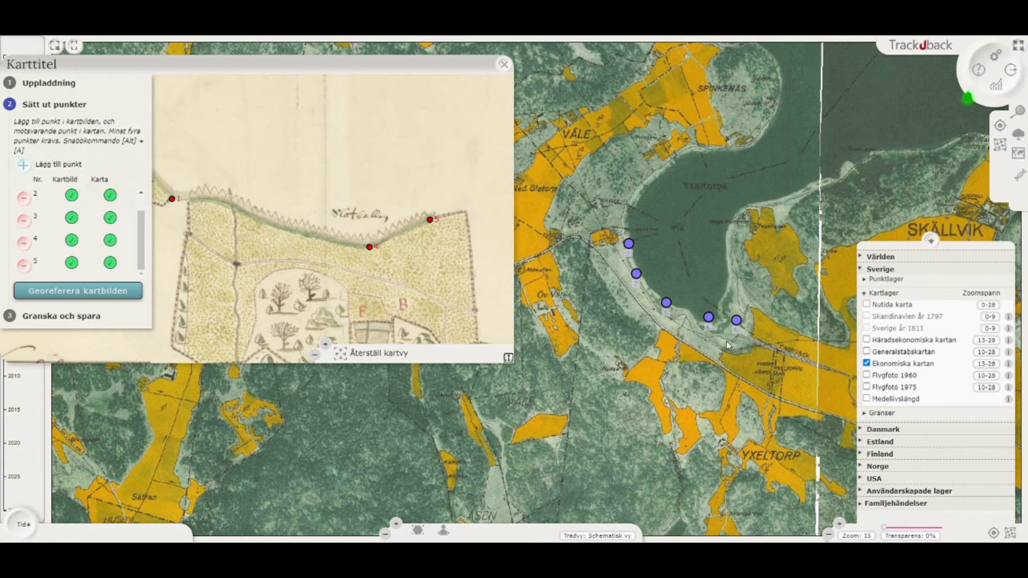
scroll(726, 341, up, 1)
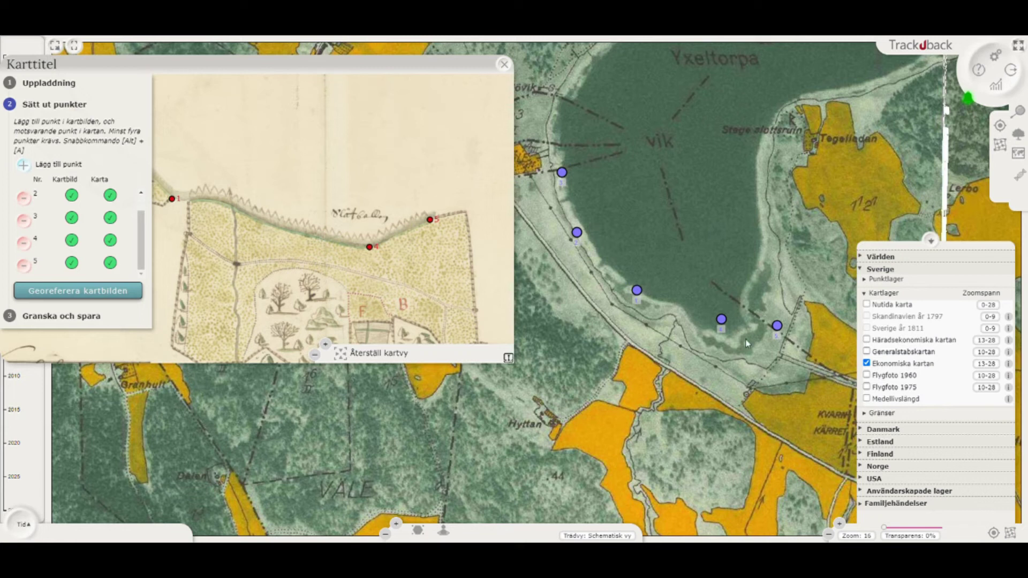
click(867, 364)
click(867, 364)
drag(447, 297, 448, 256)
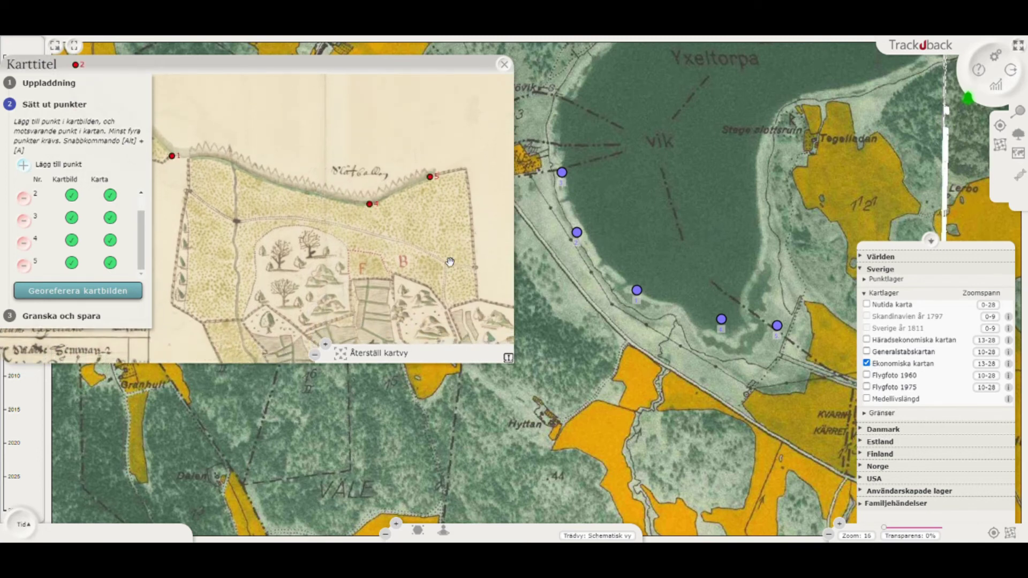
drag(739, 410, 720, 289)
scroll(720, 289, down, 1)
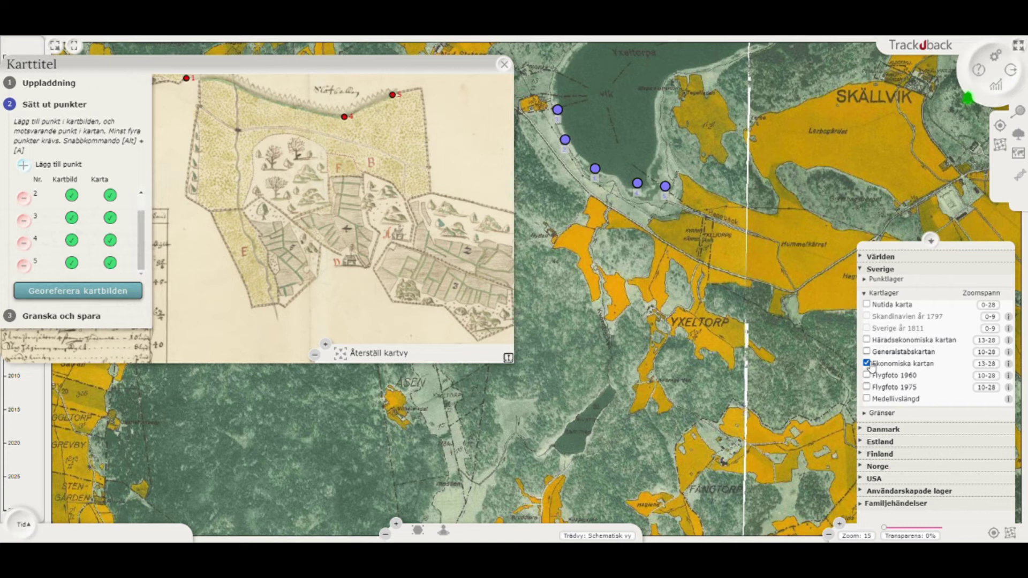
Step: Replace the Ekonomiska kartan layer with Häradsekonomiska kartan around Yxeltorp
click(866, 364)
click(867, 340)
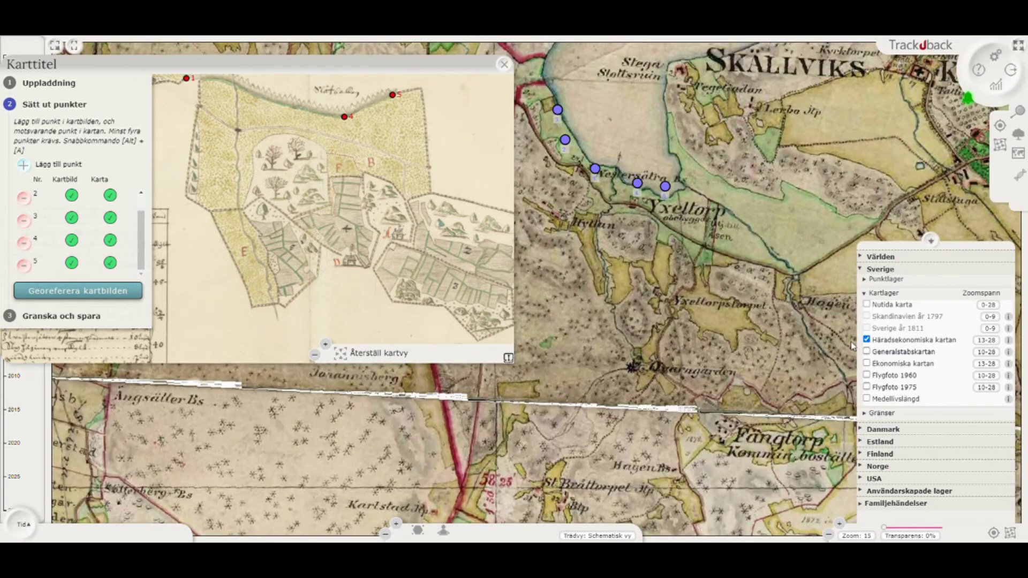
drag(690, 324, 690, 289)
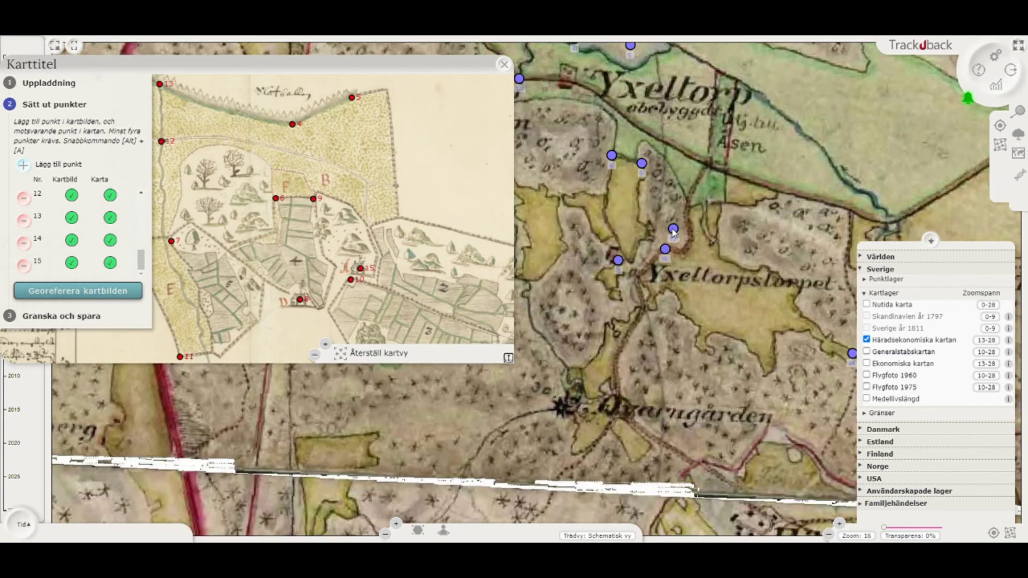
Step: Remove control point 15 from the georeferencing points
click(25, 265)
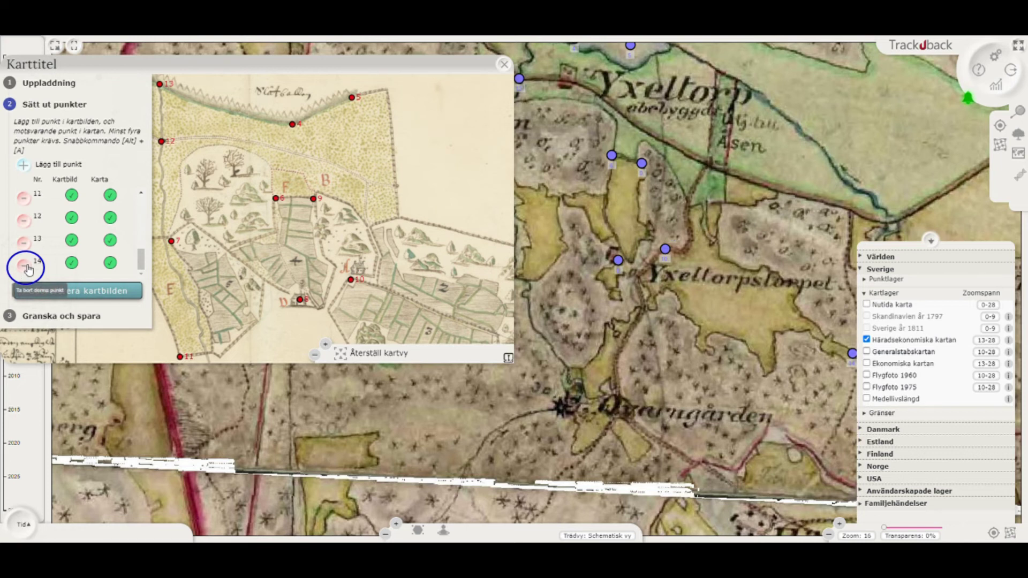
click(27, 268)
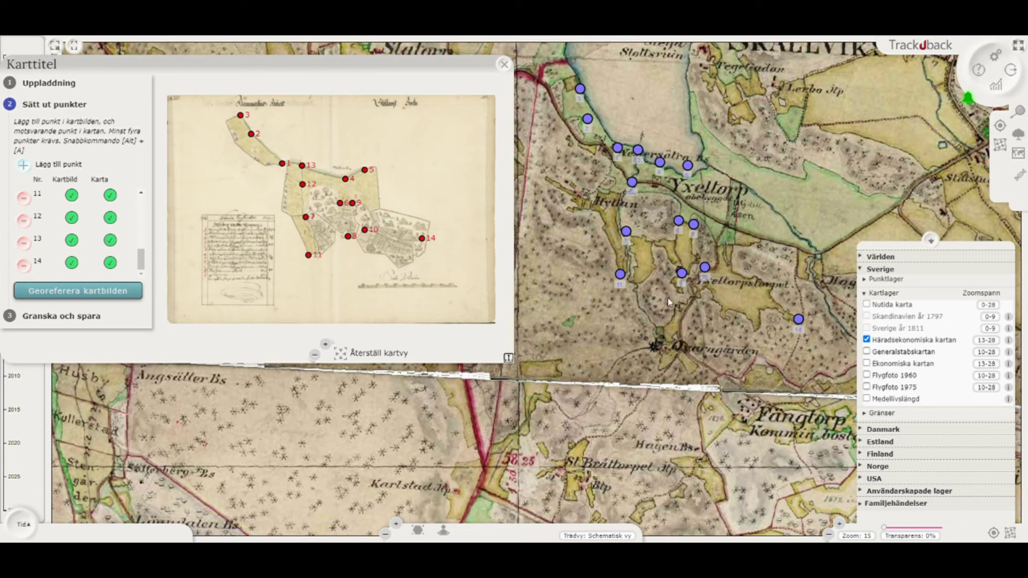
Step: Georeference the map image from its control points and inspect its fit over the base map at 36% transparency
click(69, 298)
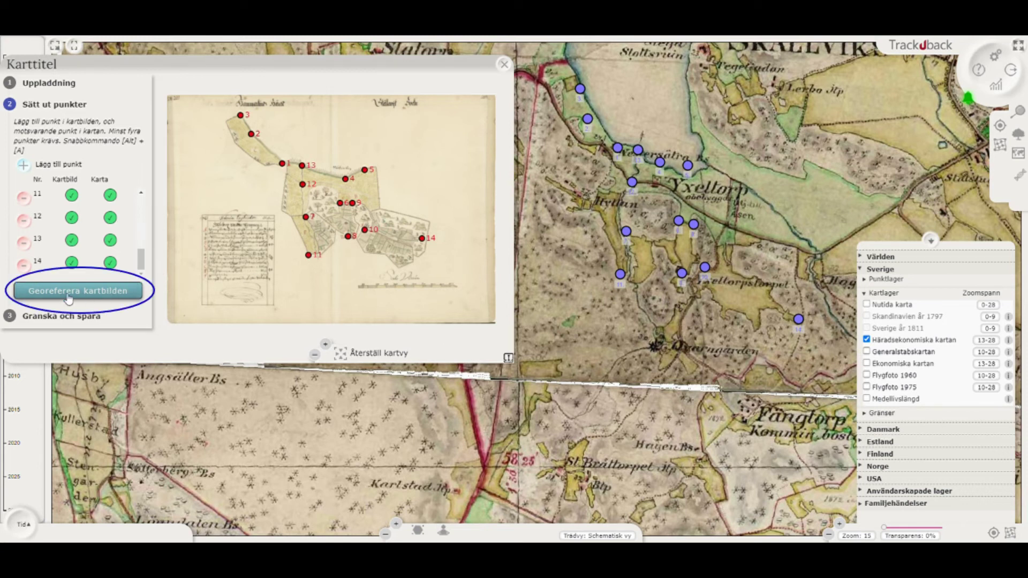
click(78, 291)
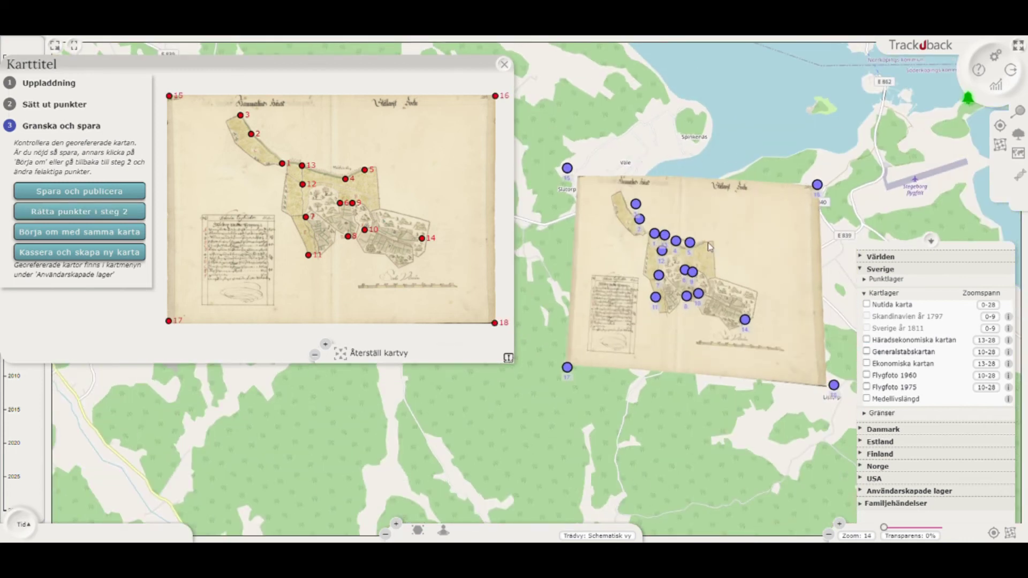
scroll(673, 249, up, 2)
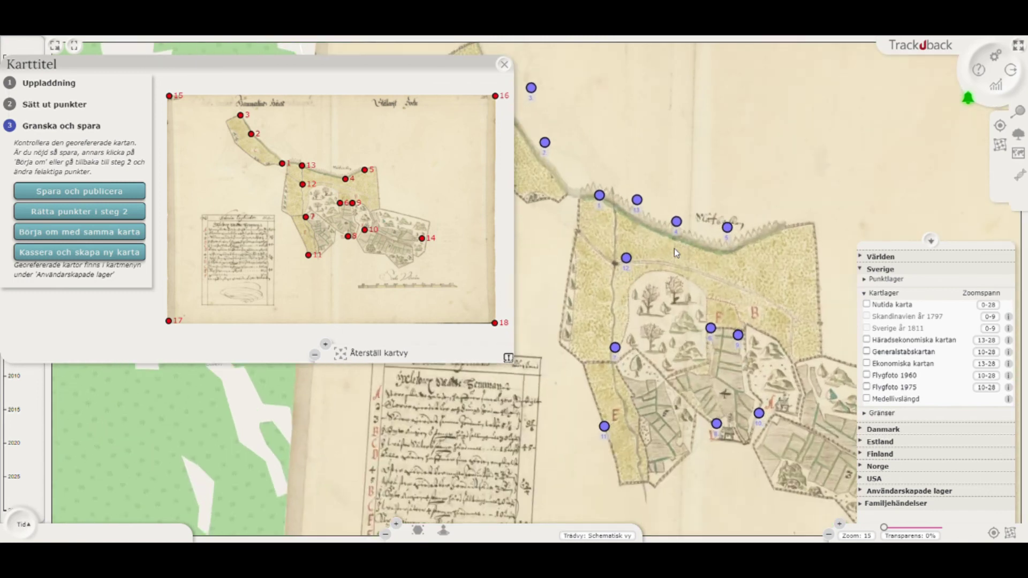
drag(890, 530, 913, 531)
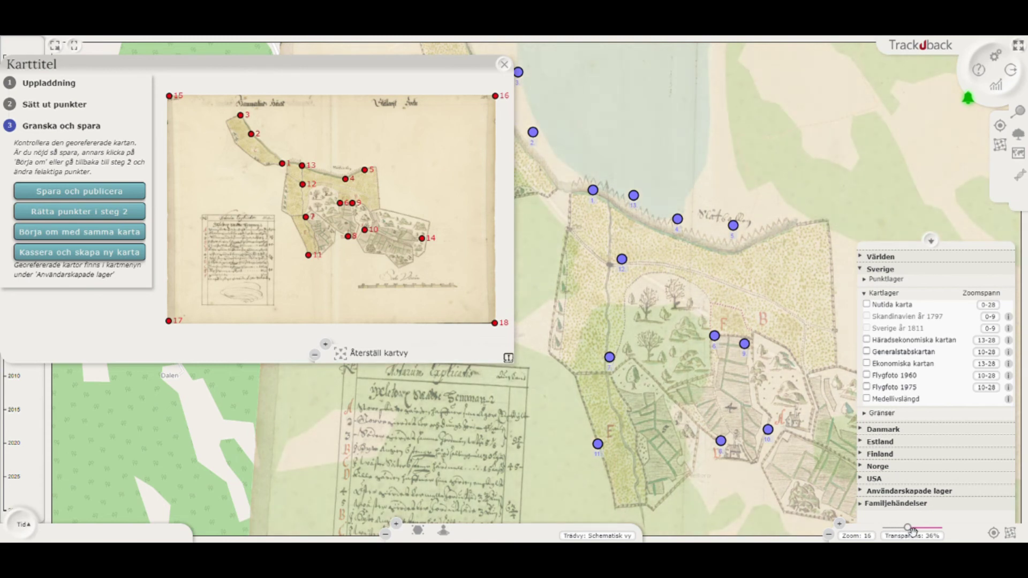
drag(674, 277, 679, 212)
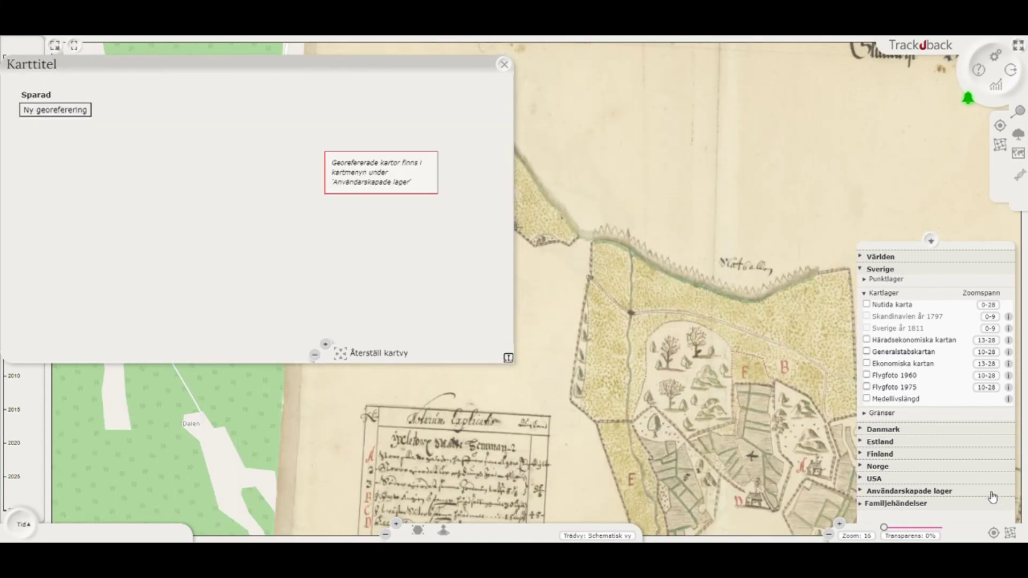
Step: Show the user-created Kartor point layer and view its map markers across the wider region around Norrköping and Linköping
click(865, 492)
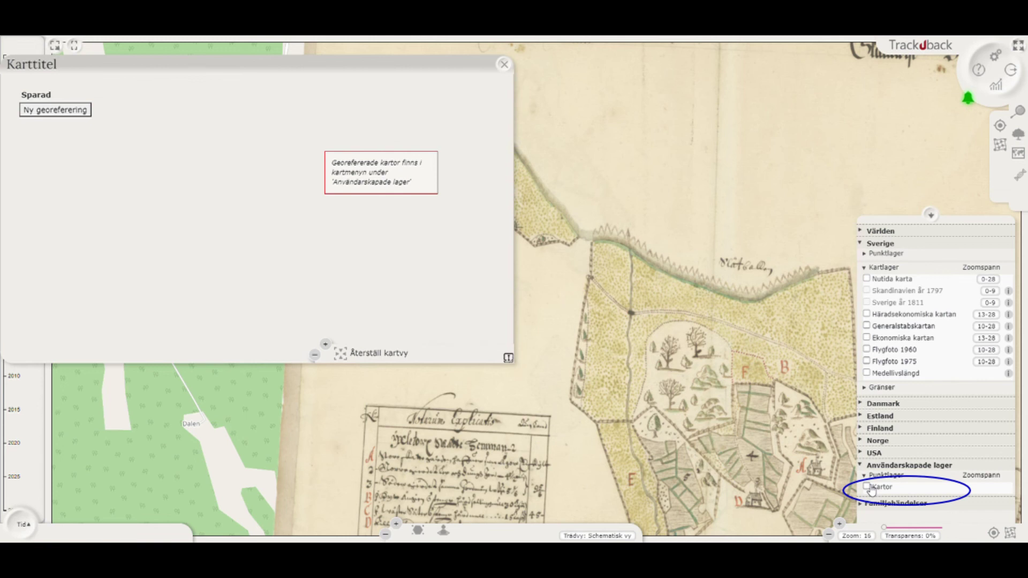
click(868, 488)
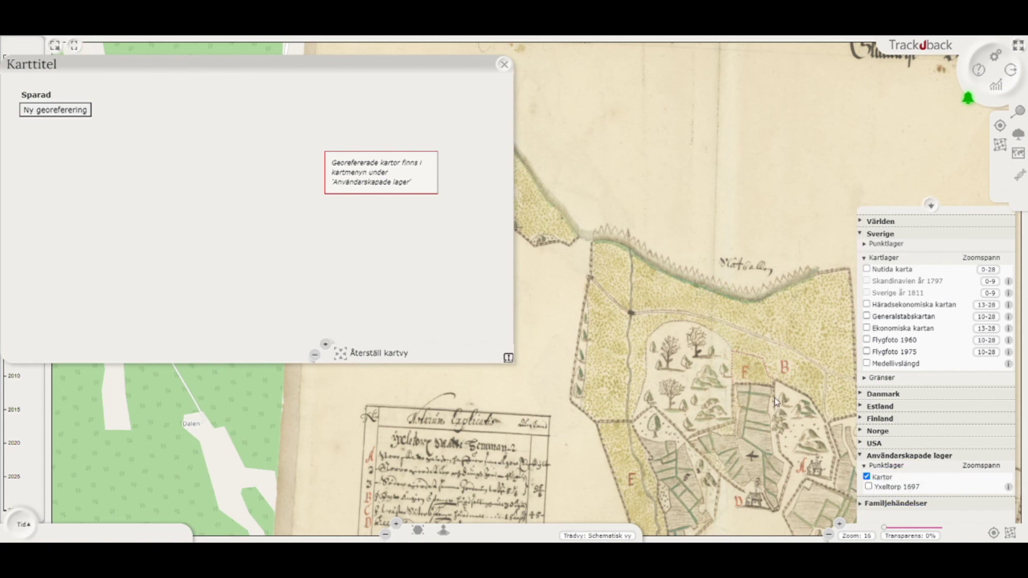
scroll(775, 399, down, 2)
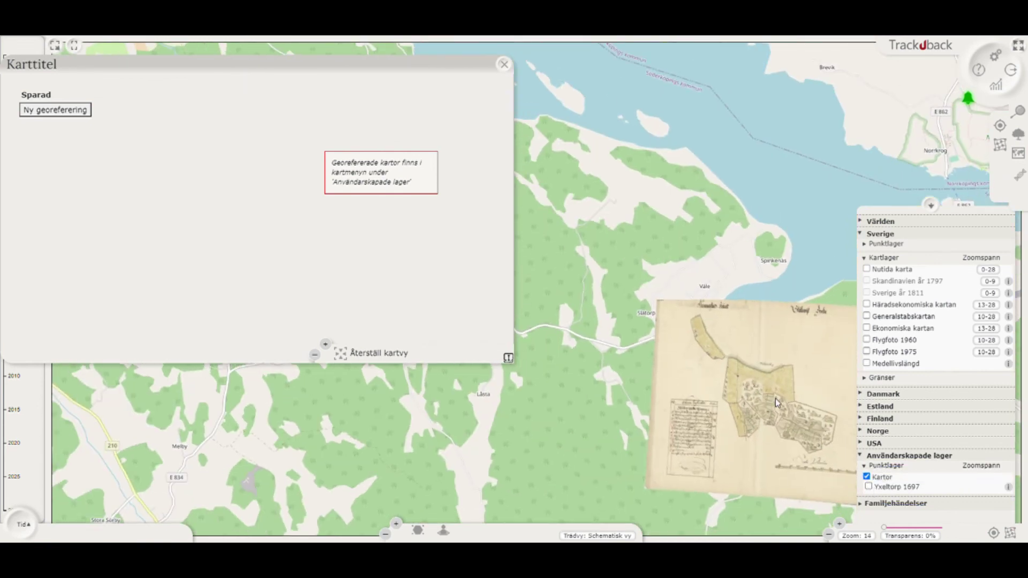
scroll(775, 399, down, 2)
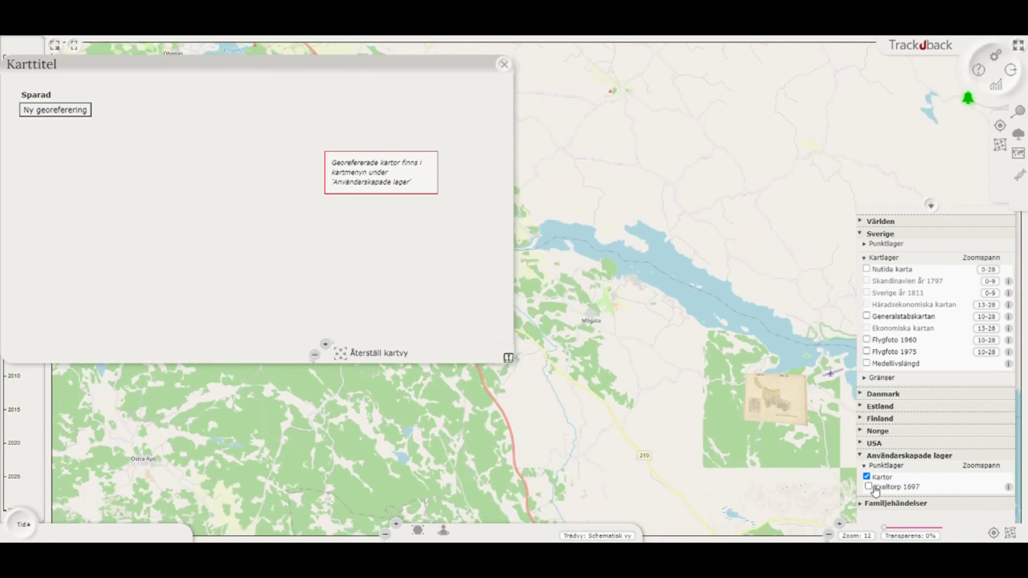
scroll(524, 332, down, 2)
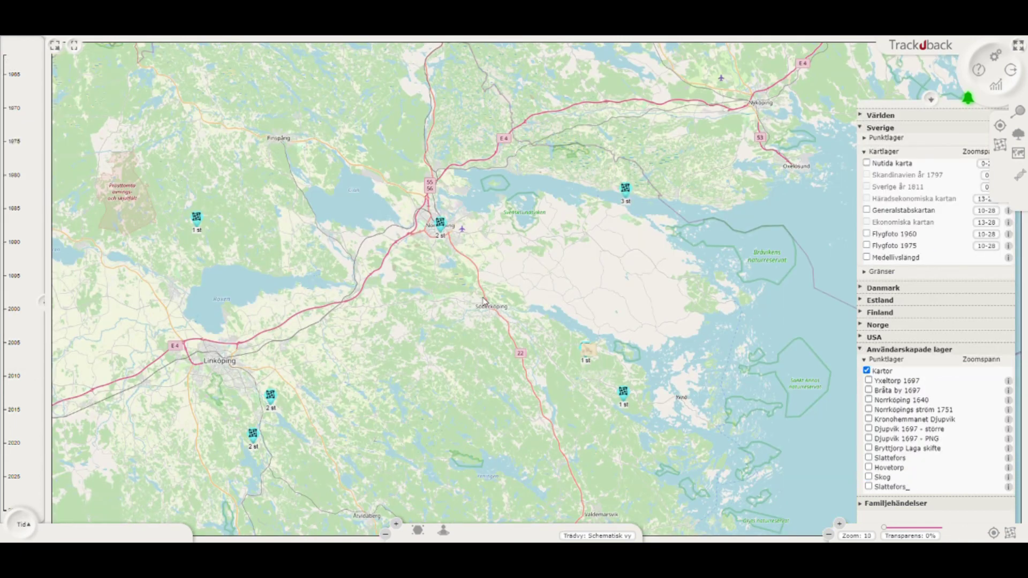
scroll(483, 301, down, 1)
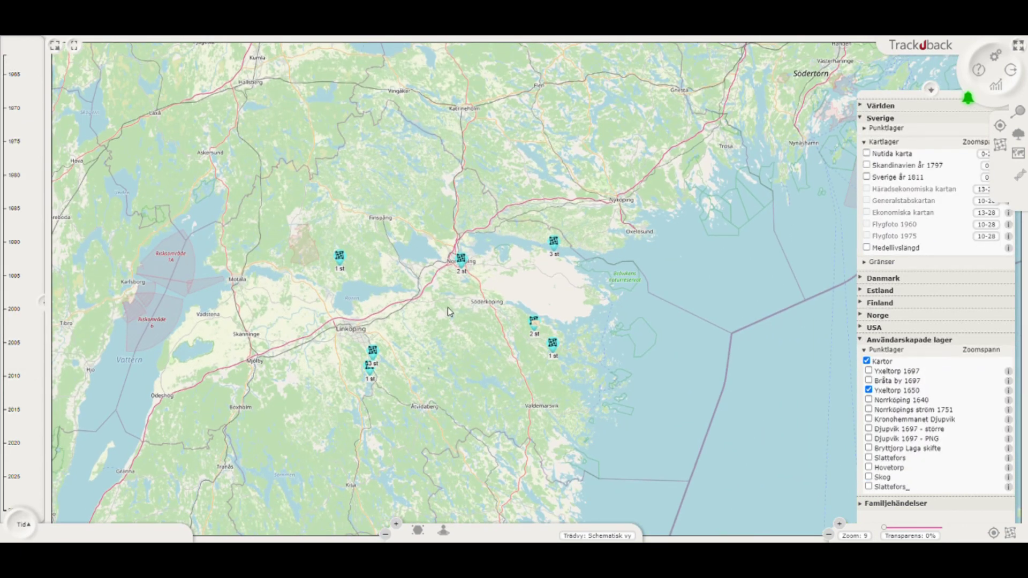